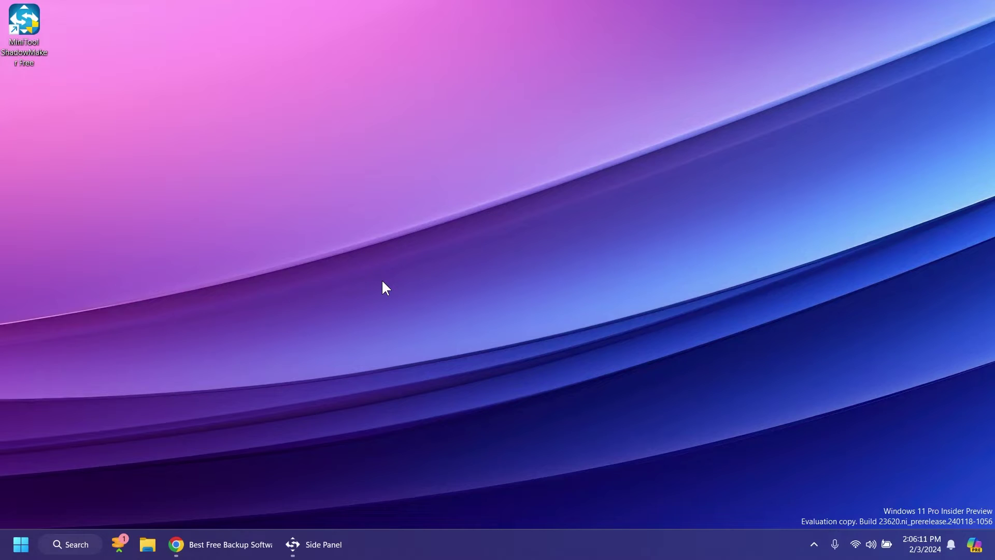
# - Restore the Chrome window showing the MiniTool ShadowMaker Free 4.4 download page
pyautogui.click(240, 547)
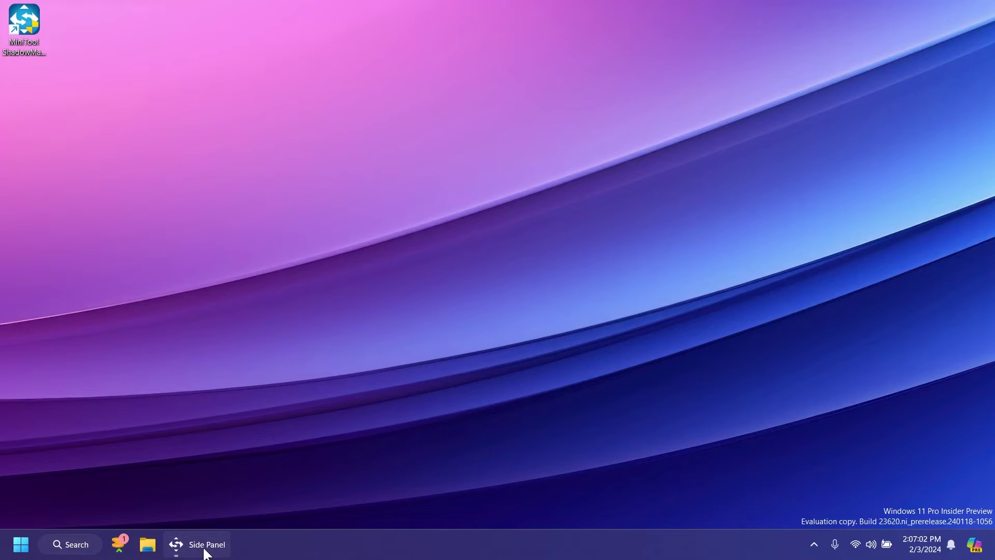
# - Switch from Chrome to the MiniTool ShadowMaker Free program showing its Home overview
pyautogui.click(205, 547)
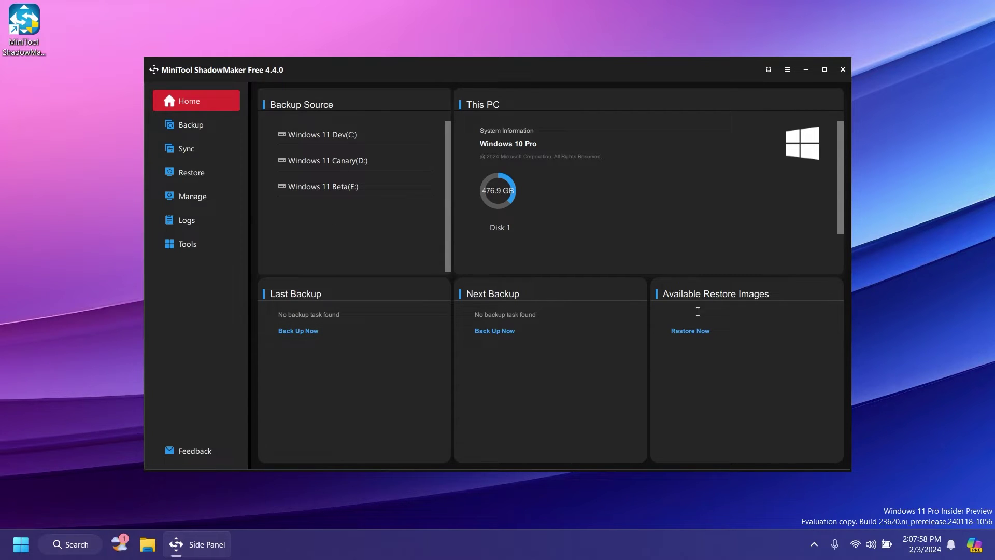
pyautogui.click(196, 126)
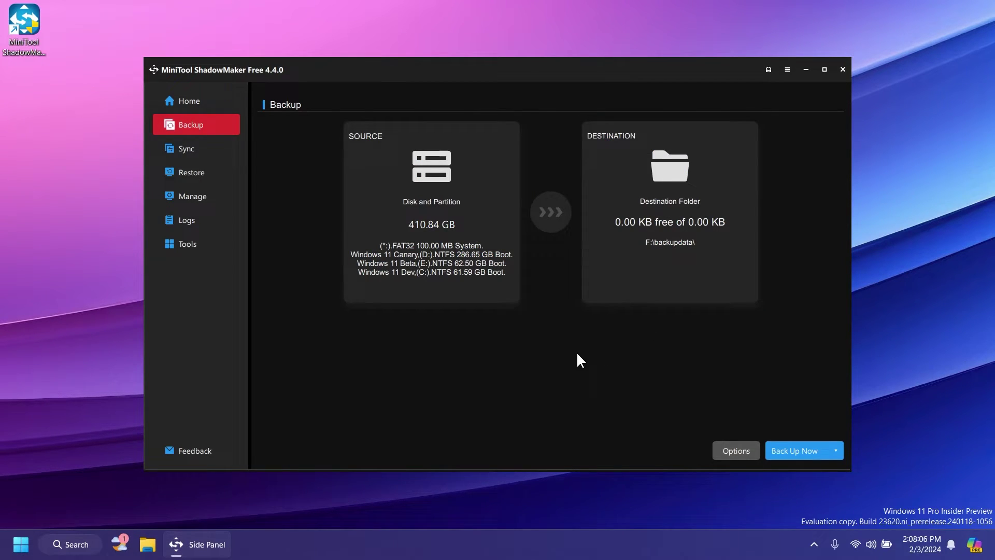
pyautogui.click(218, 152)
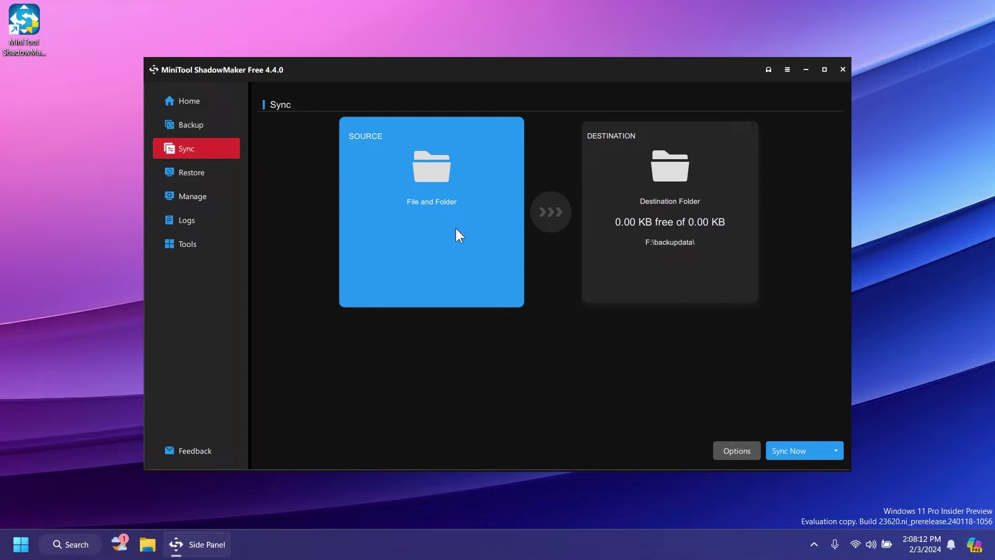
pyautogui.click(197, 172)
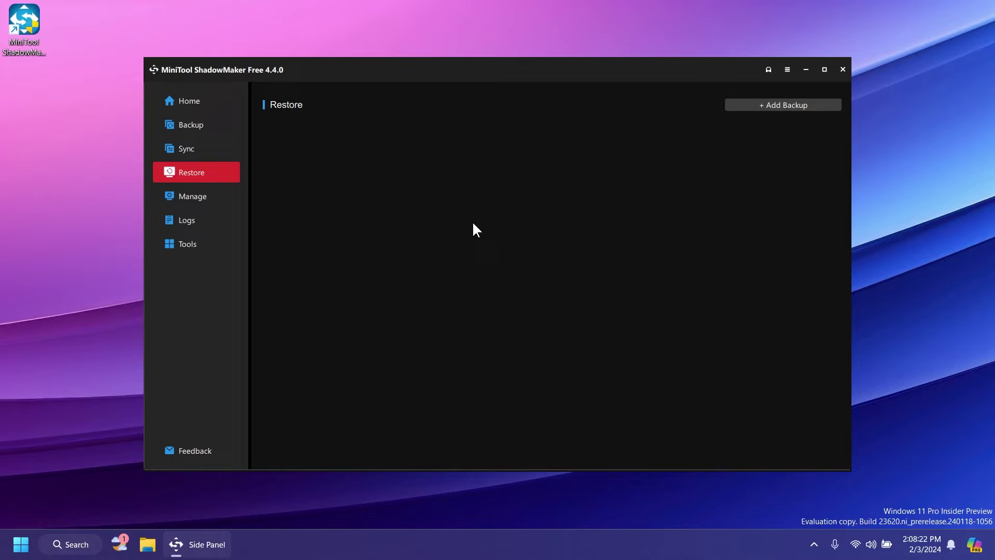
pyautogui.click(217, 199)
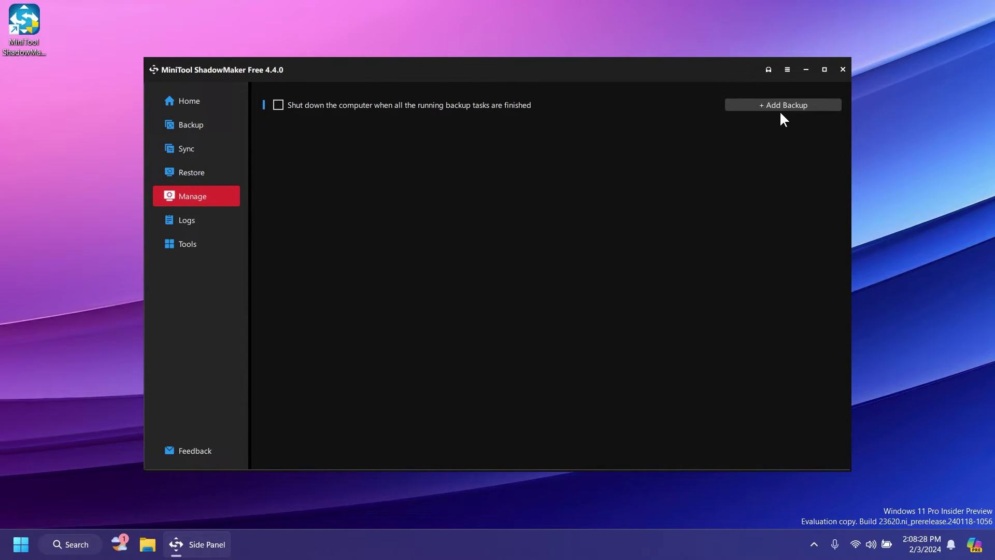
pyautogui.click(223, 218)
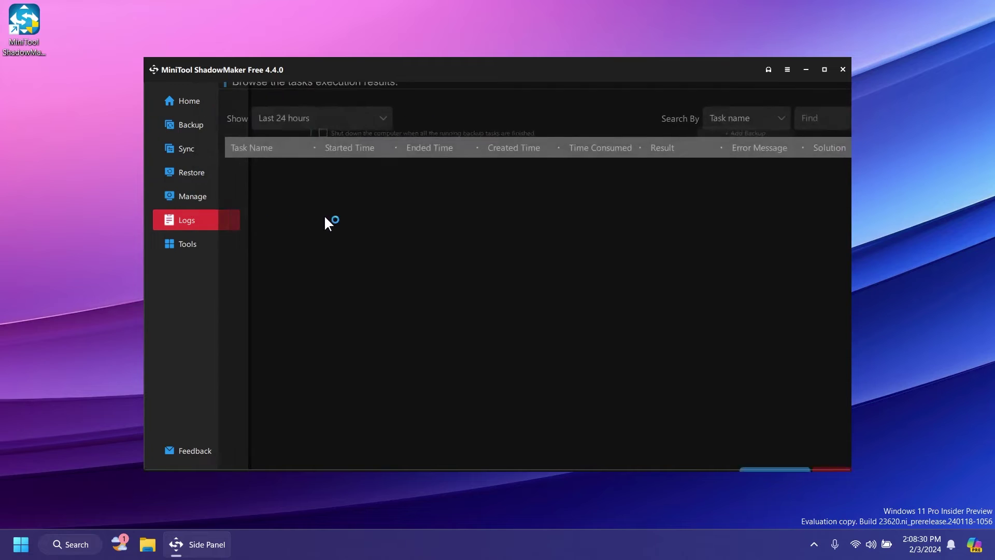
pyautogui.click(209, 243)
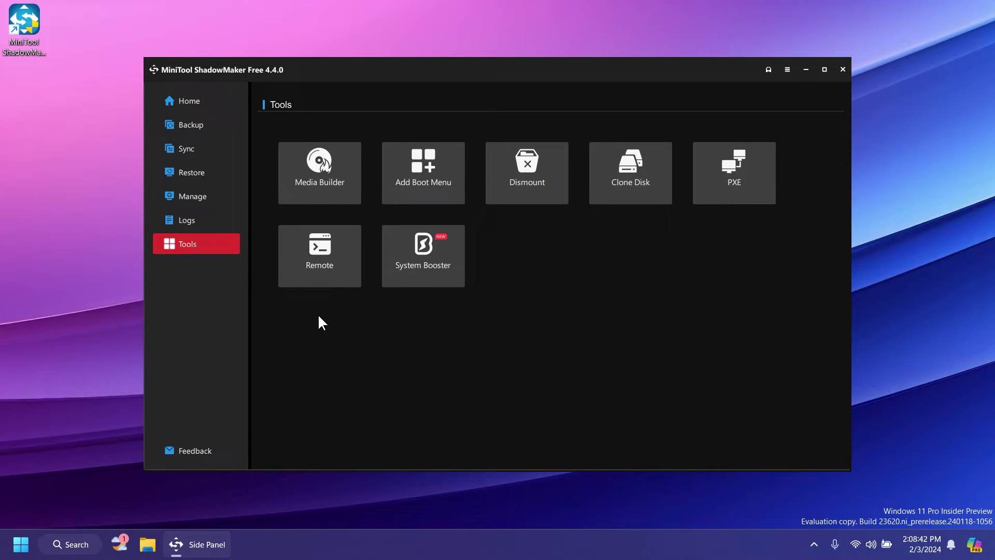
# - Set the backup source to the 2024-02-03 mp4 in the C: user's Videos folder
pyautogui.click(201, 124)
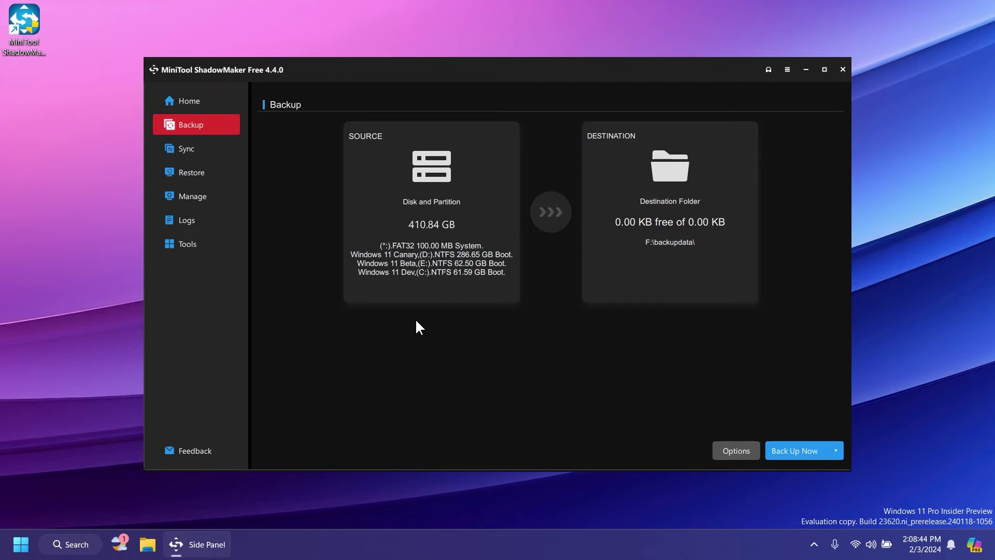
pyautogui.click(419, 224)
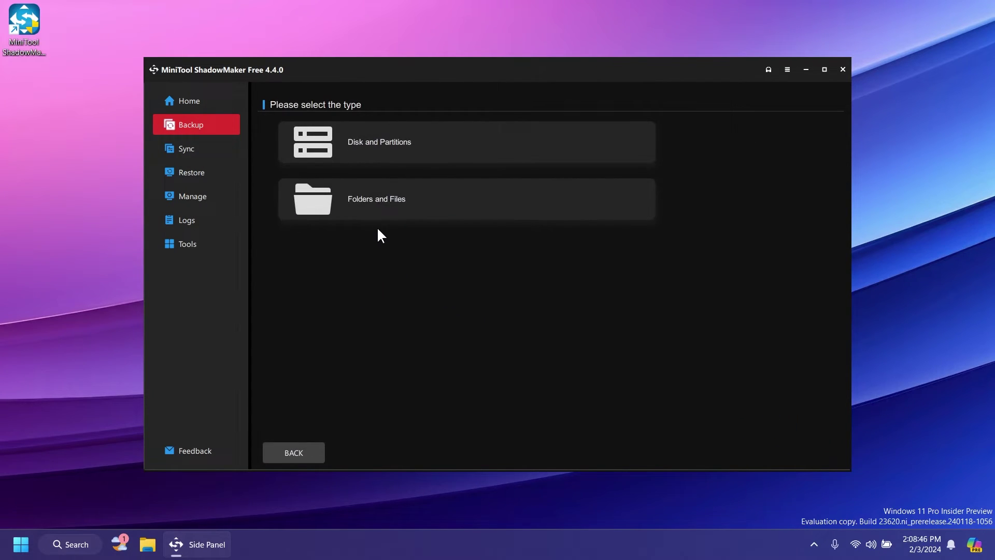
pyautogui.click(365, 201)
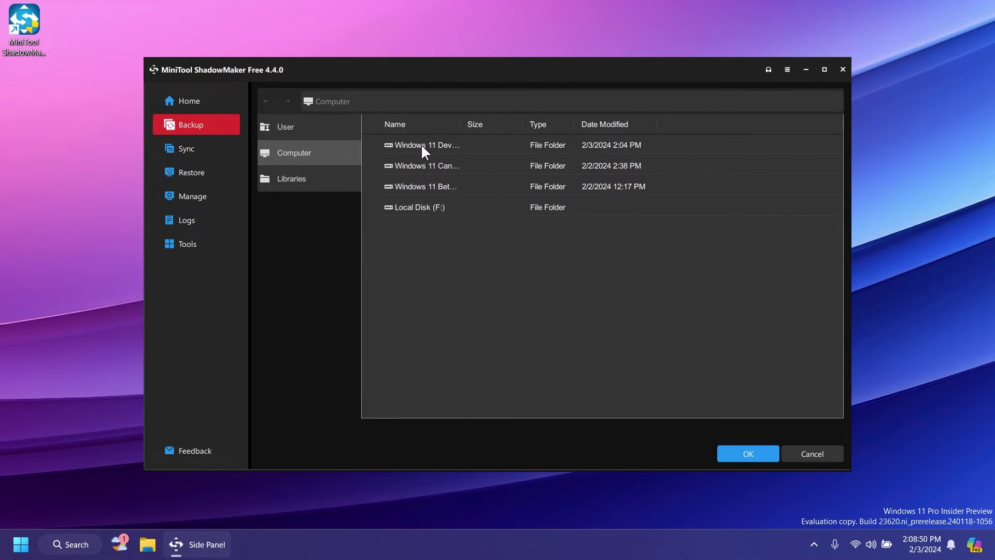
pyautogui.doubleClick(420, 144)
pyautogui.doubleClick(405, 290)
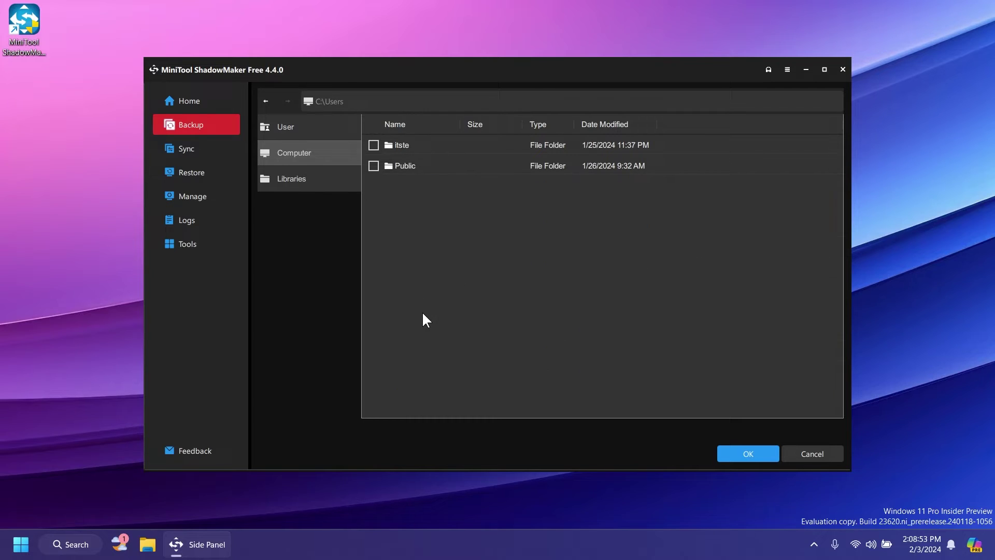
pyautogui.doubleClick(404, 146)
pyautogui.doubleClick(408, 386)
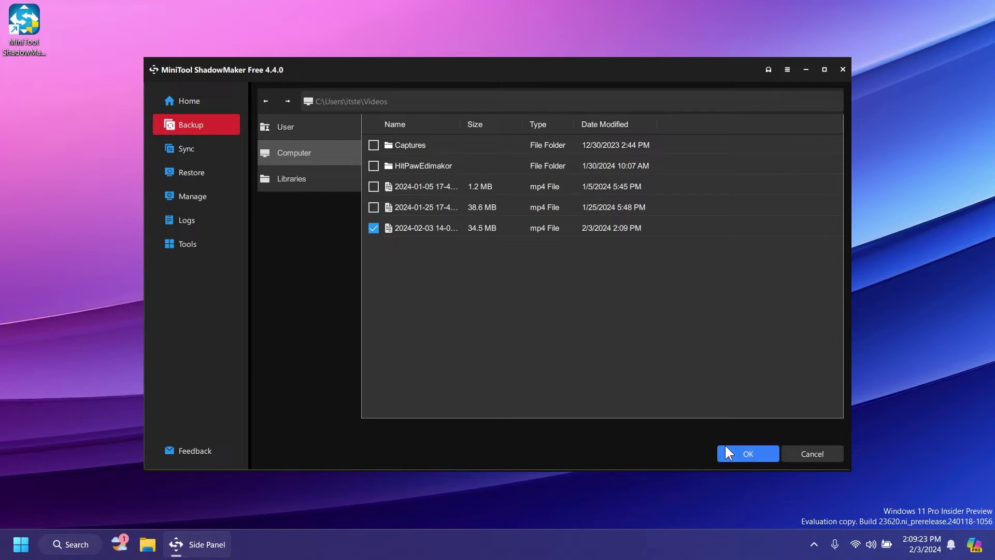
pyautogui.click(738, 453)
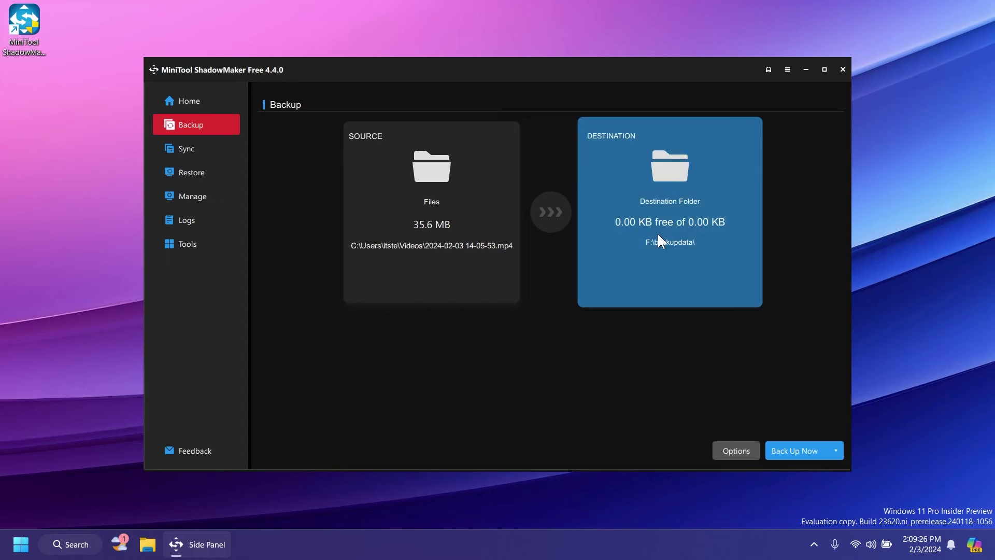
# - Set the backup destination to the Tech Based Videos folder on the D: drive's Desktop
pyautogui.click(661, 227)
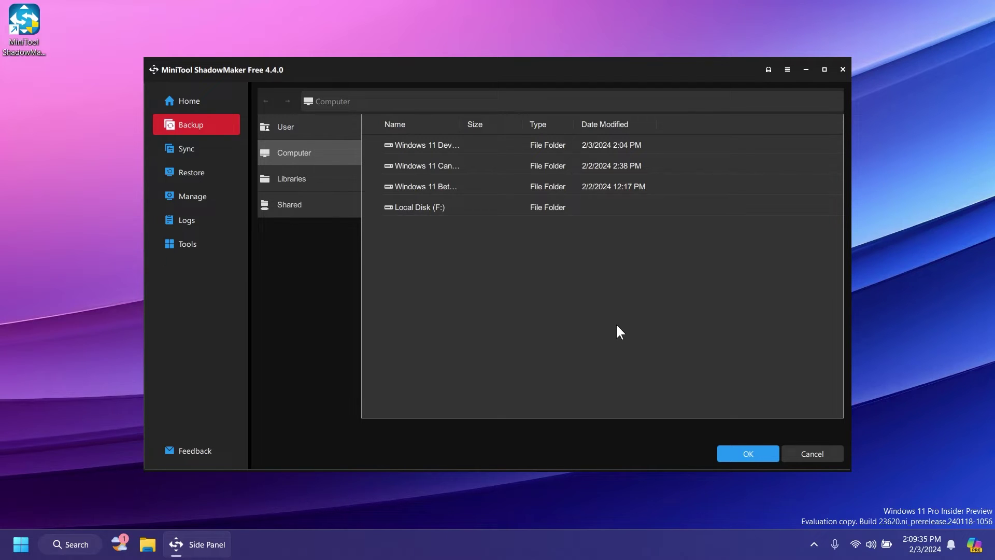
pyautogui.doubleClick(447, 181)
pyautogui.scroll(-5, 458, 232)
pyautogui.doubleClick(407, 319)
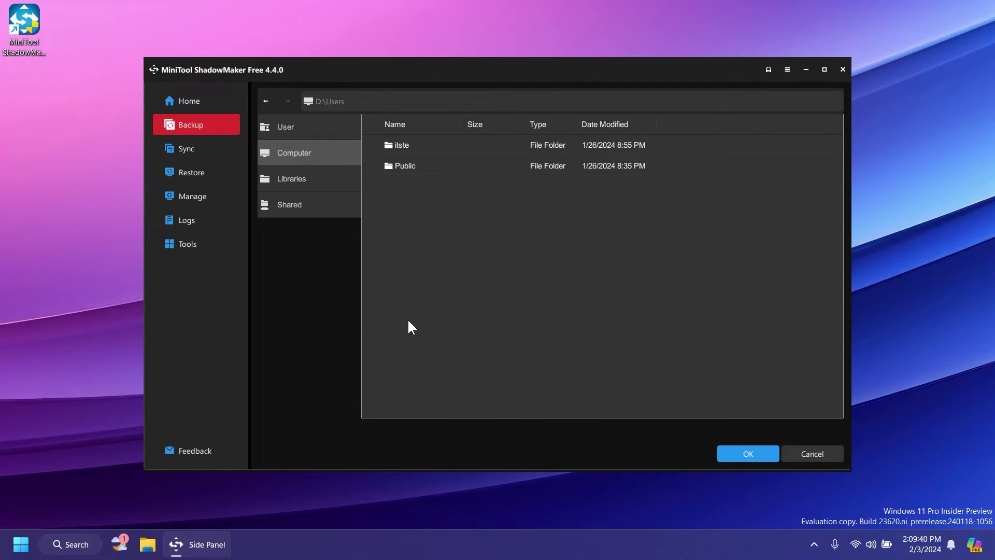
pyautogui.doubleClick(417, 145)
pyautogui.doubleClick(418, 290)
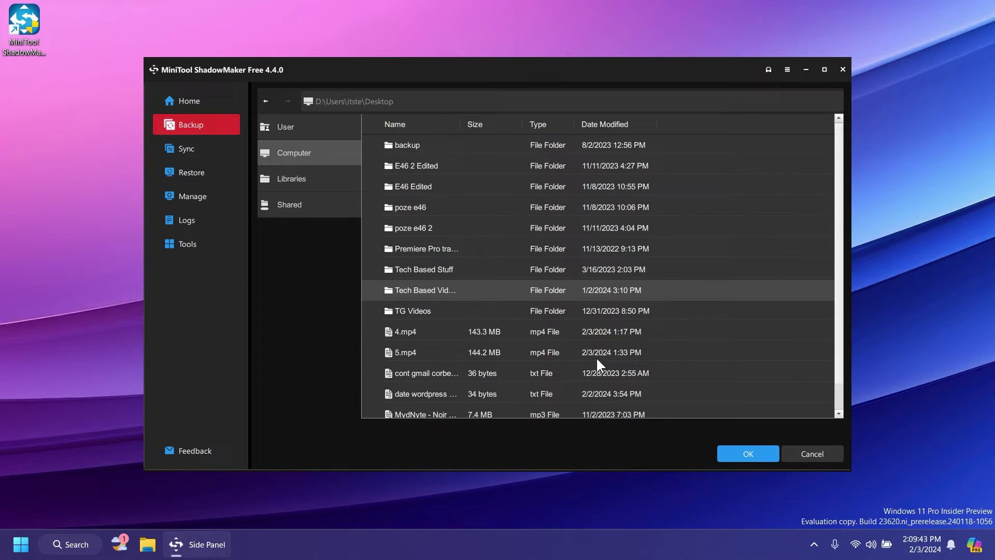
pyautogui.click(748, 453)
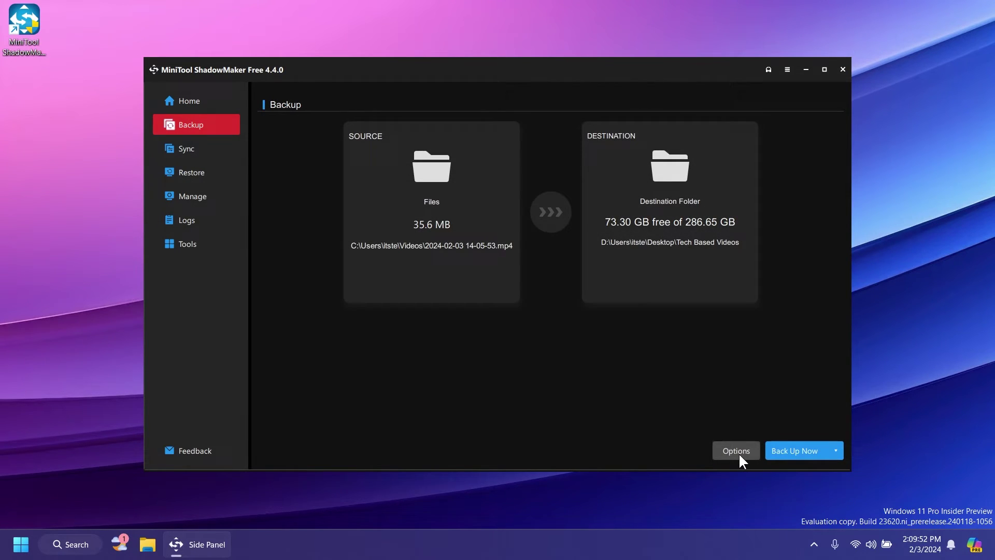
pyautogui.click(738, 453)
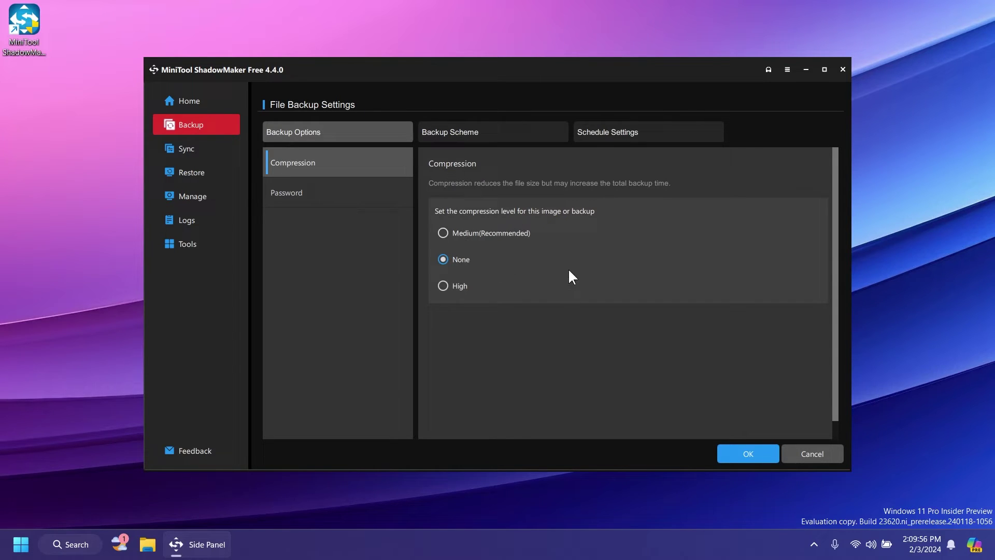
pyautogui.click(610, 132)
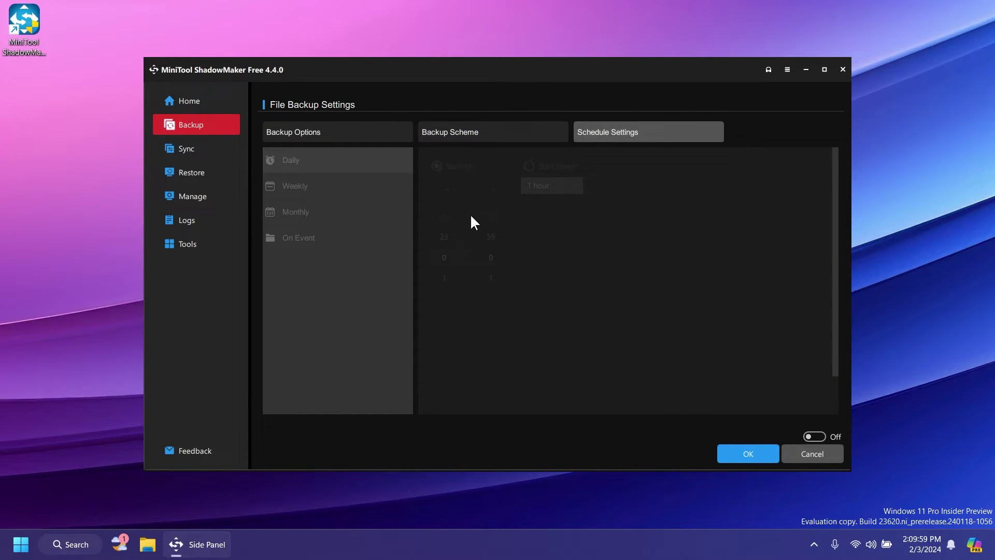
pyautogui.click(813, 436)
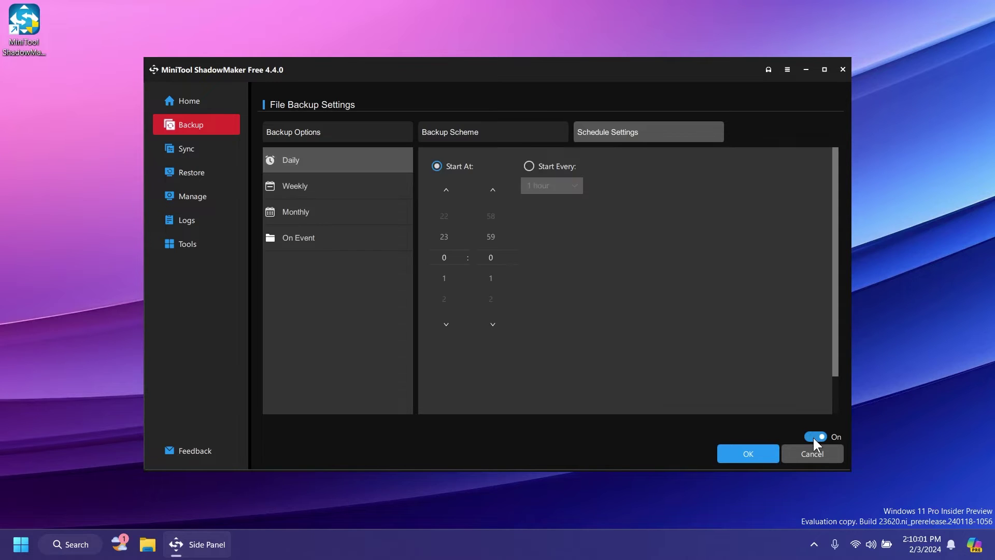
pyautogui.click(327, 186)
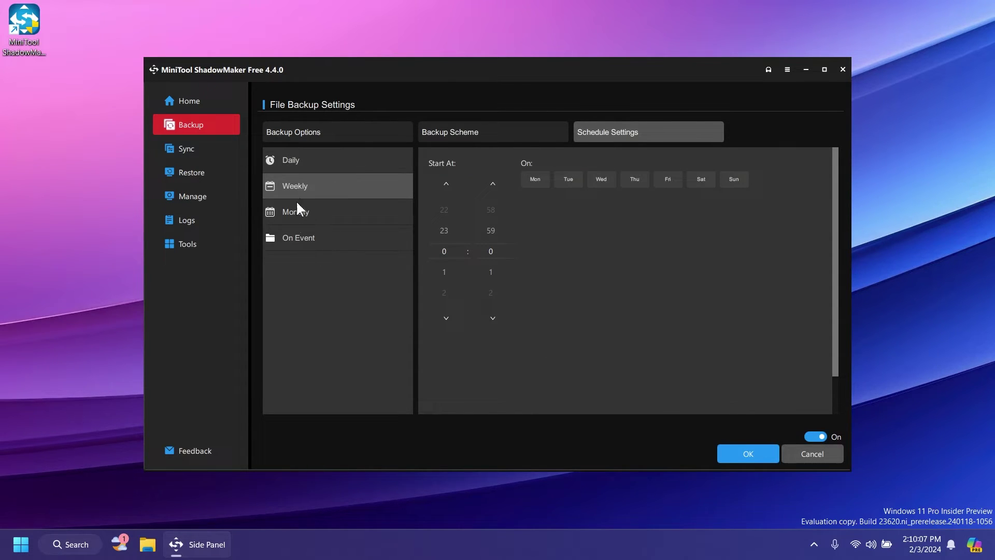
pyautogui.click(342, 237)
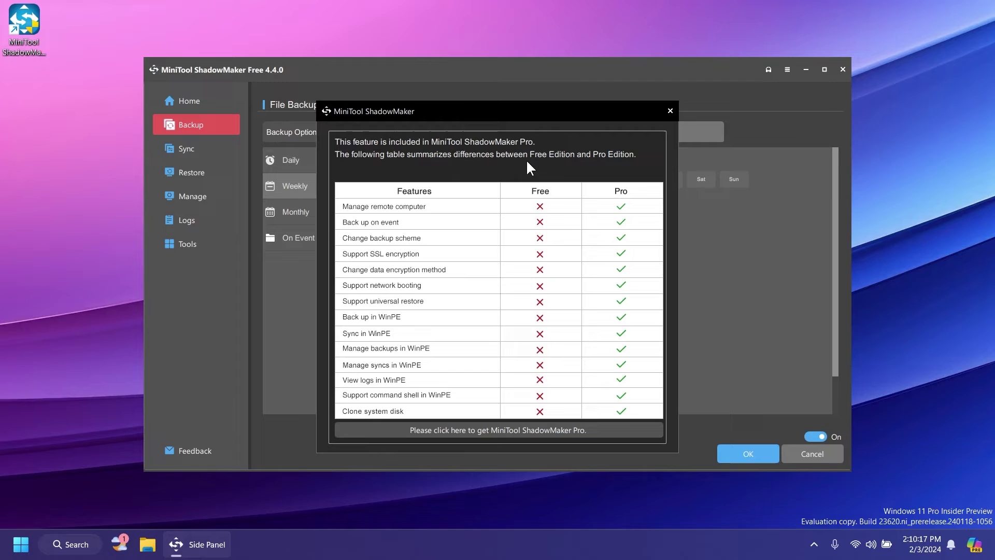
pyautogui.click(670, 111)
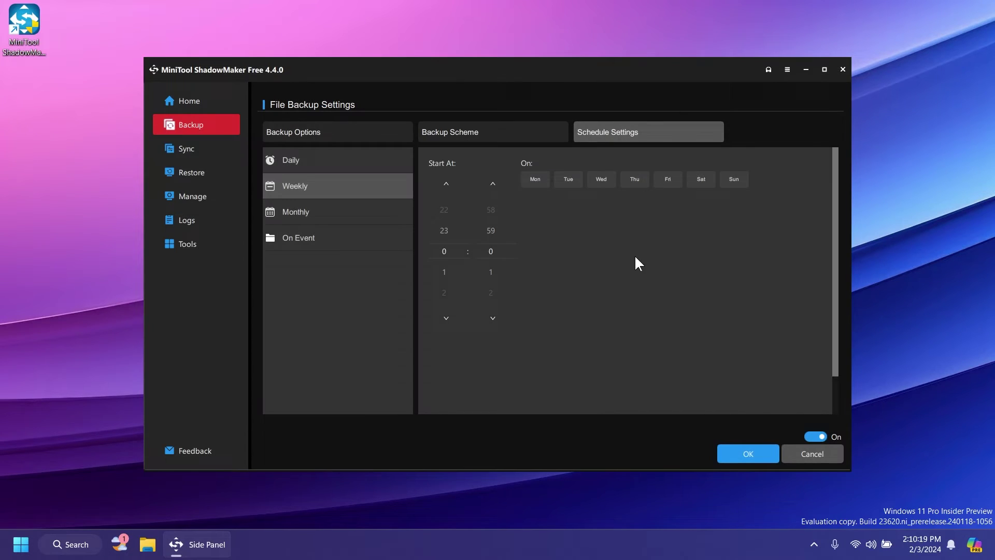
pyautogui.click(816, 436)
pyautogui.click(761, 450)
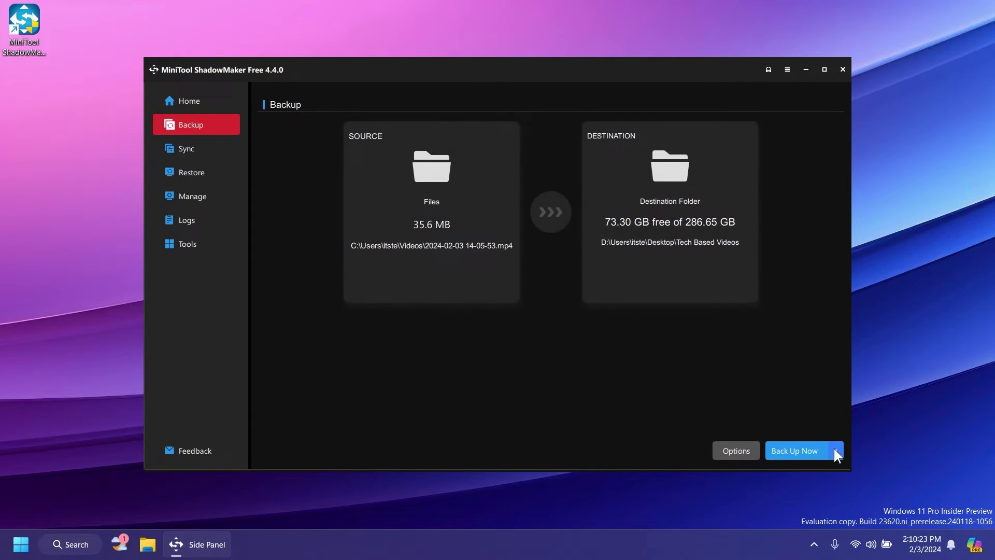
# - Run the video backup immediately with Back Up Now and confirm it
pyautogui.click(834, 449)
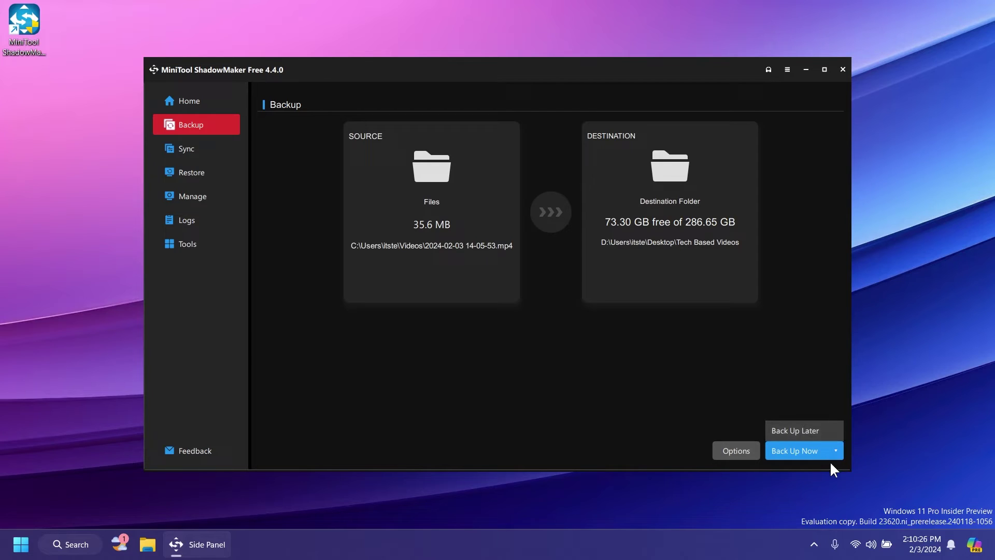
pyautogui.click(728, 371)
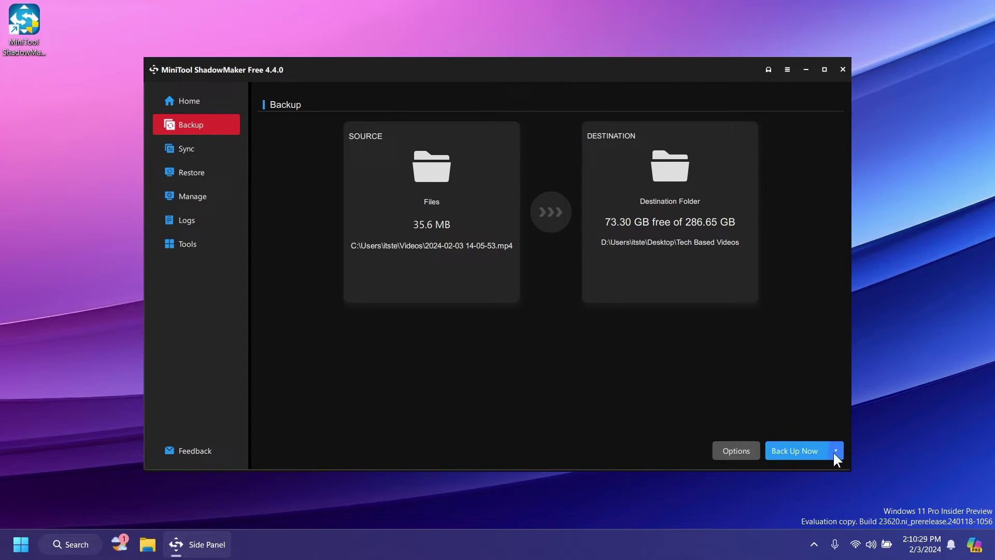
pyautogui.click(791, 450)
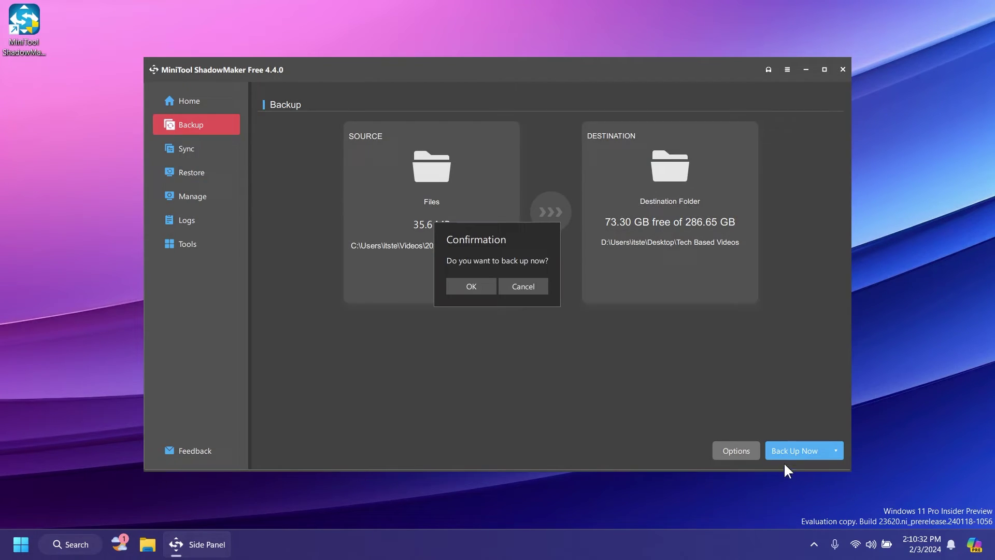
pyautogui.click(471, 286)
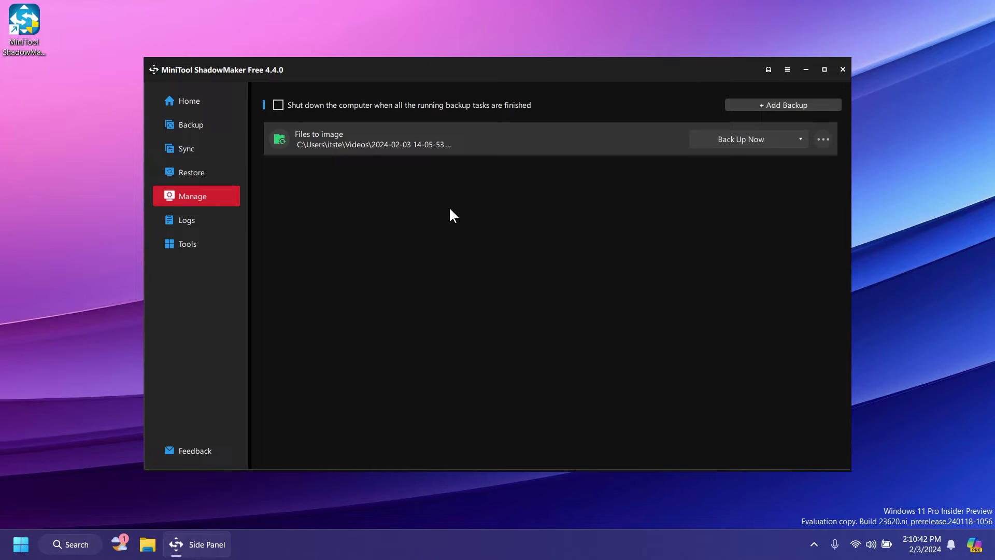
# - Verify the 2/3/2024 2:10 PM backup version and close the successful result
pyautogui.click(824, 138)
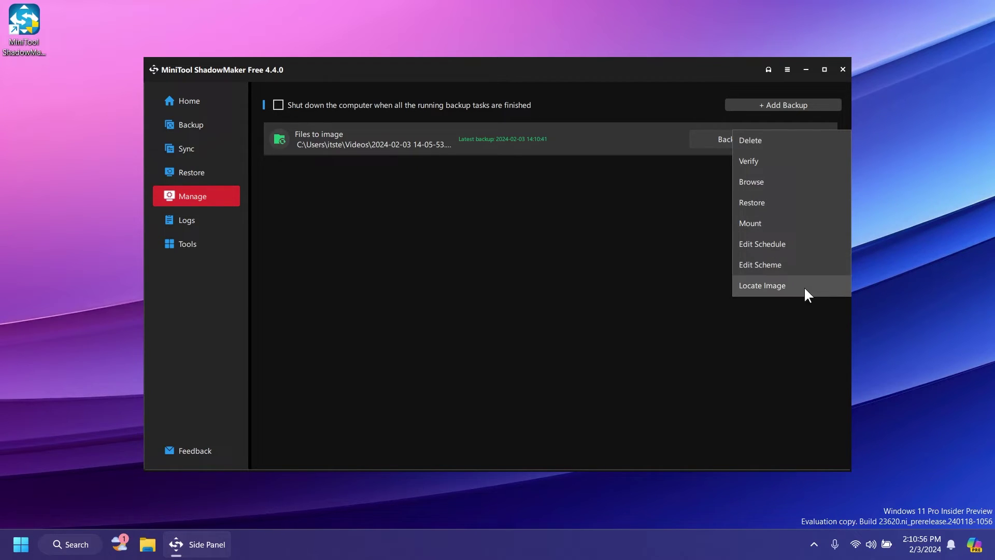
pyautogui.click(769, 327)
pyautogui.click(824, 139)
pyautogui.click(766, 180)
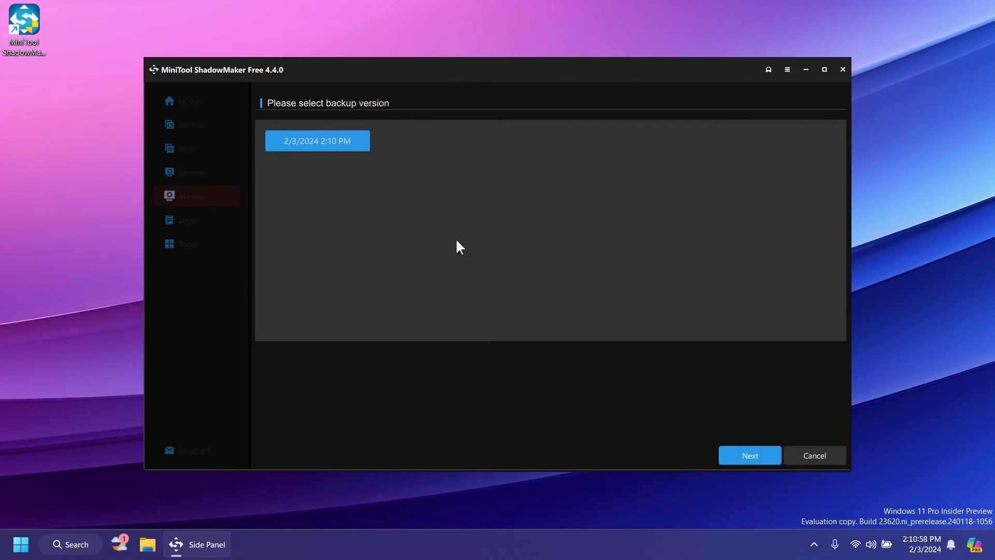
pyautogui.press('Return')
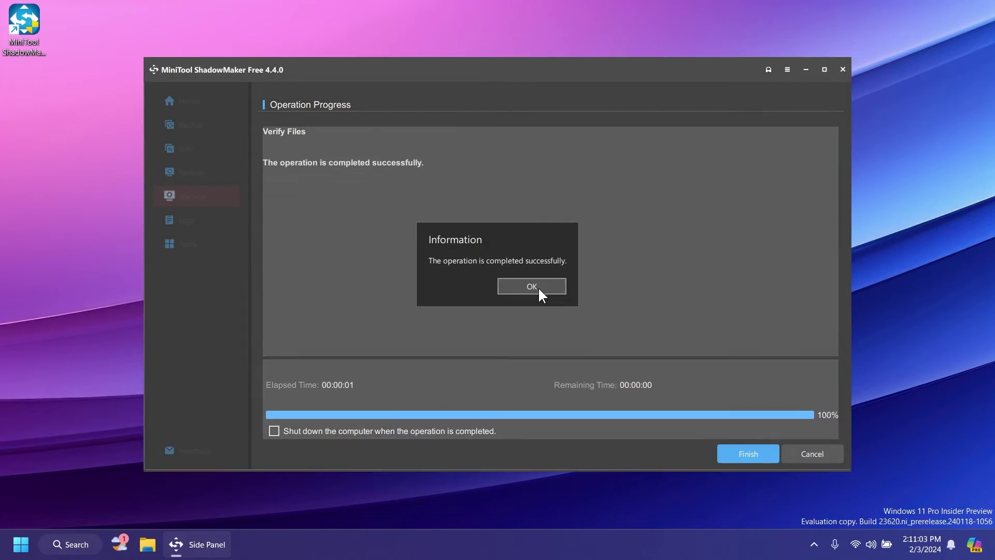
pyautogui.click(538, 286)
pyautogui.click(745, 451)
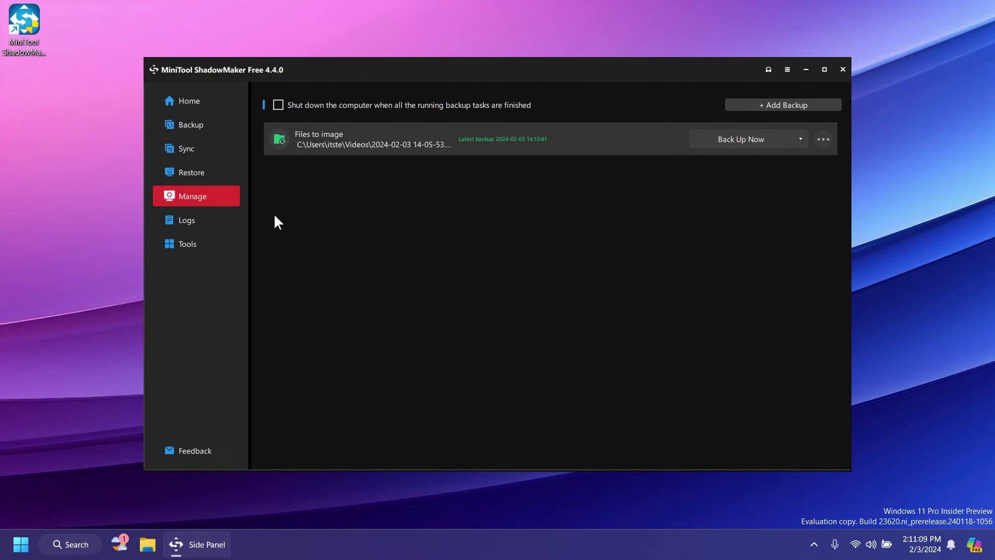
# - Check the Logs page for the successful video backup, then go back to Home
pyautogui.click(209, 221)
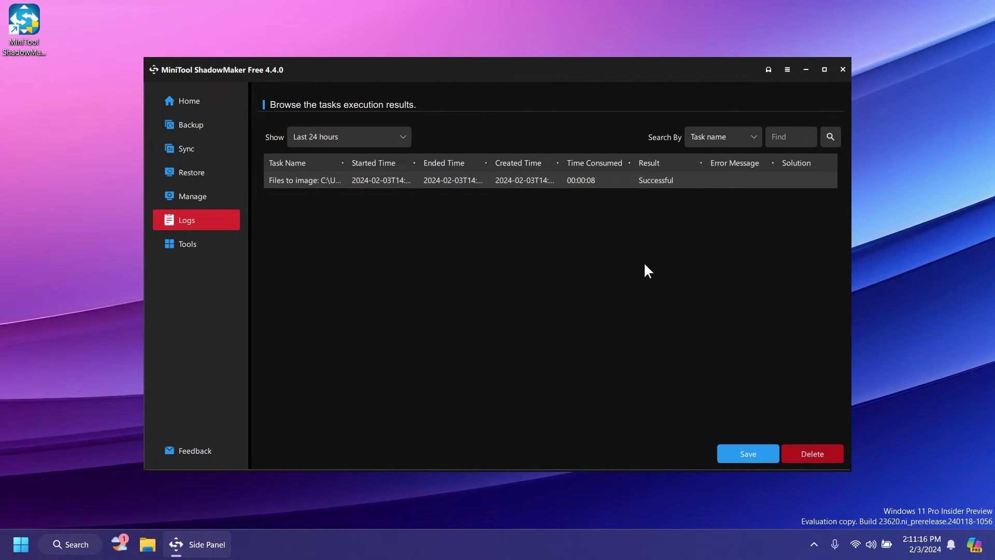
pyautogui.click(198, 102)
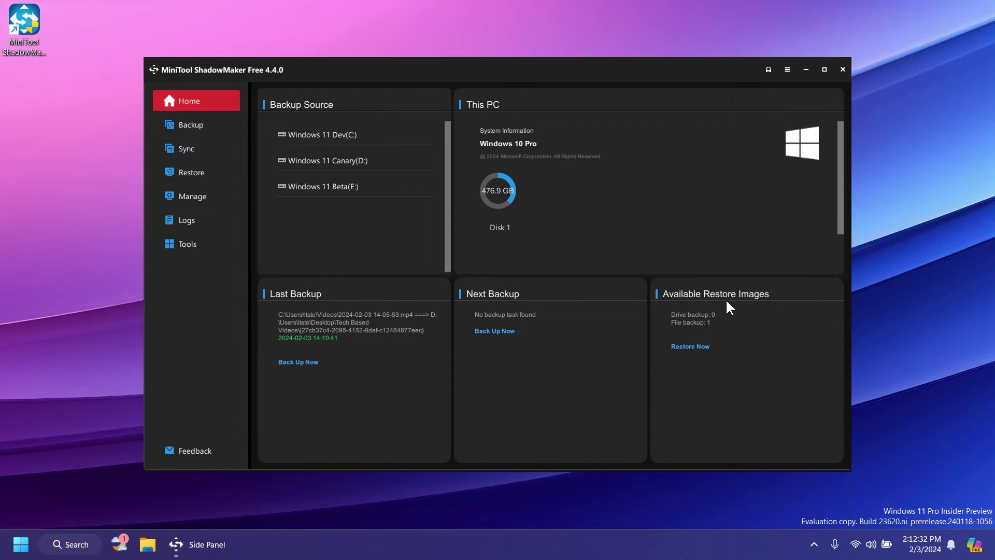
# - Attempt restoring the Files to image backup without a target, then launch Media Builder
pyautogui.click(705, 348)
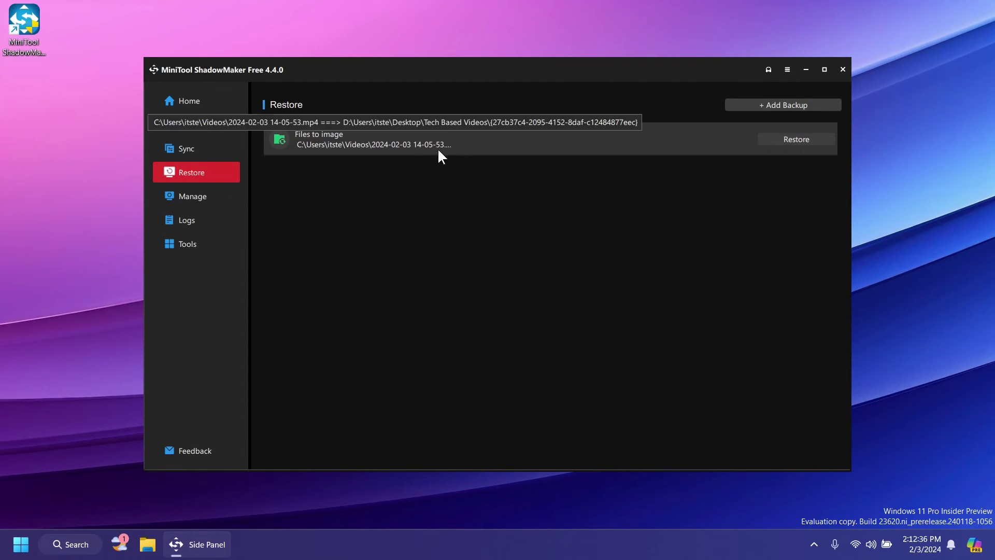
pyautogui.click(793, 139)
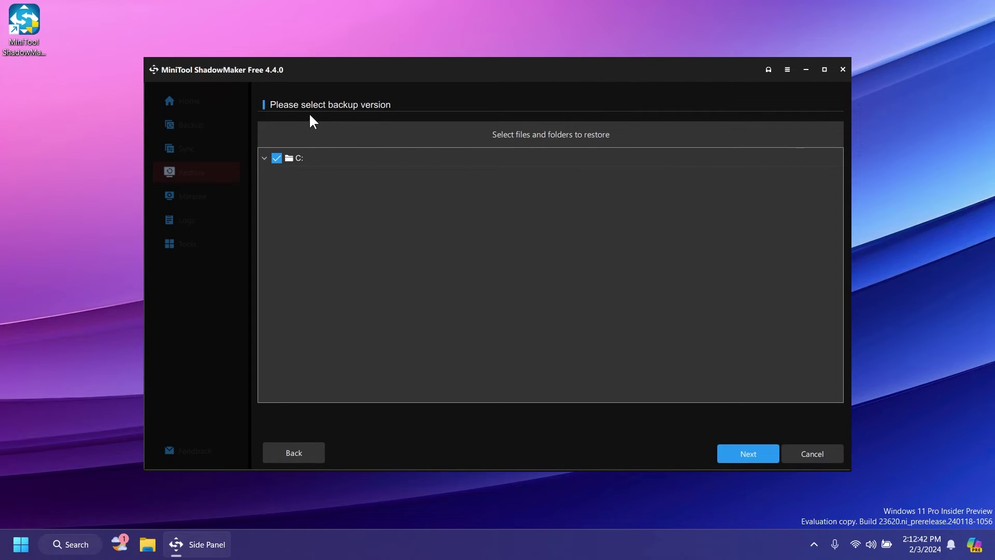
pyautogui.click(750, 454)
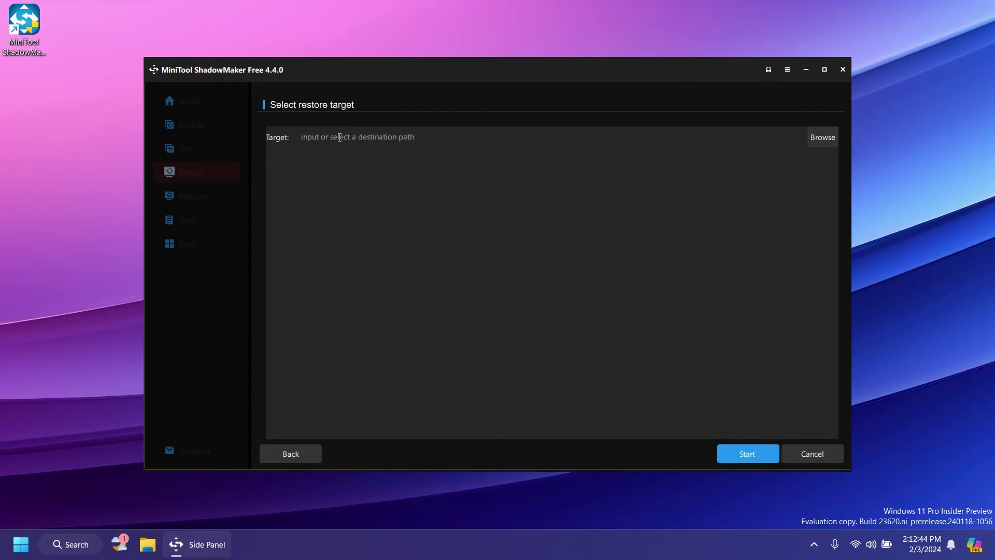
pyautogui.click(745, 455)
pyautogui.click(528, 289)
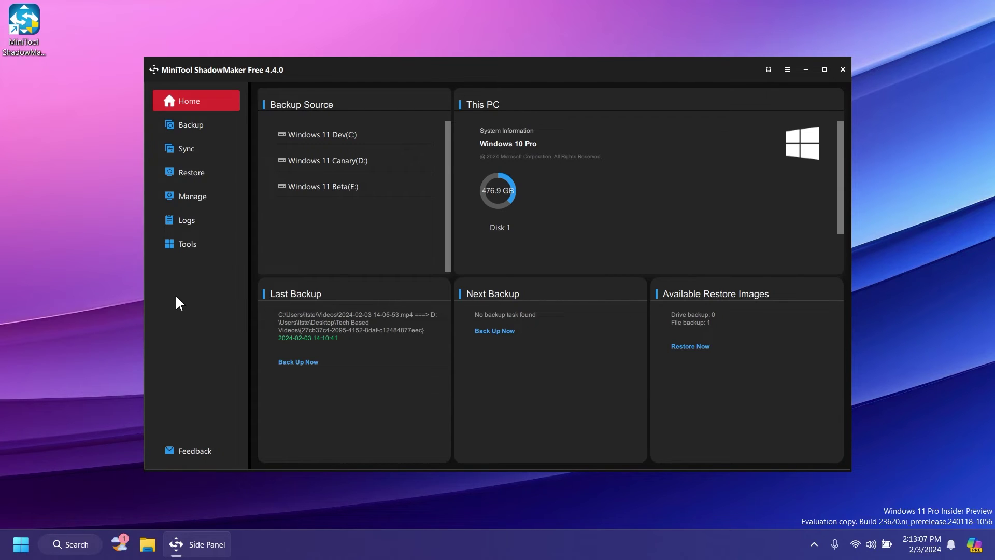
pyautogui.click(188, 244)
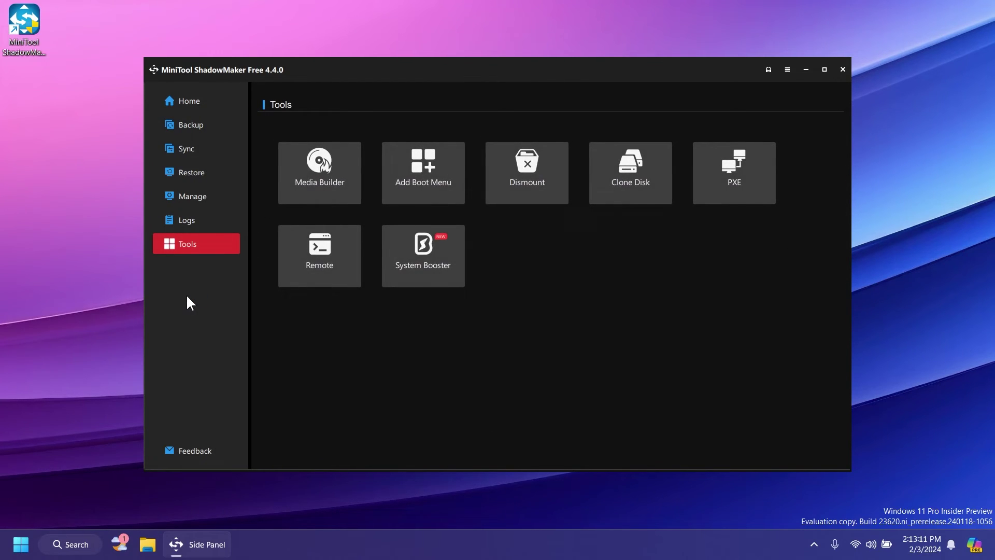
pyautogui.click(308, 193)
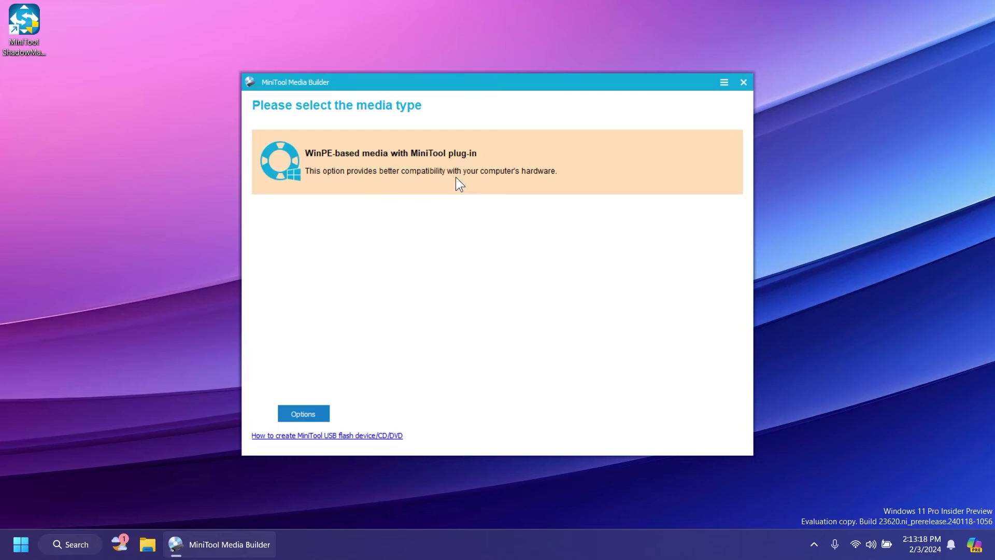
# - Preview the WinPE boot disk drivers, close Media Builder, and cancel adding a boot menu
pyautogui.click(303, 414)
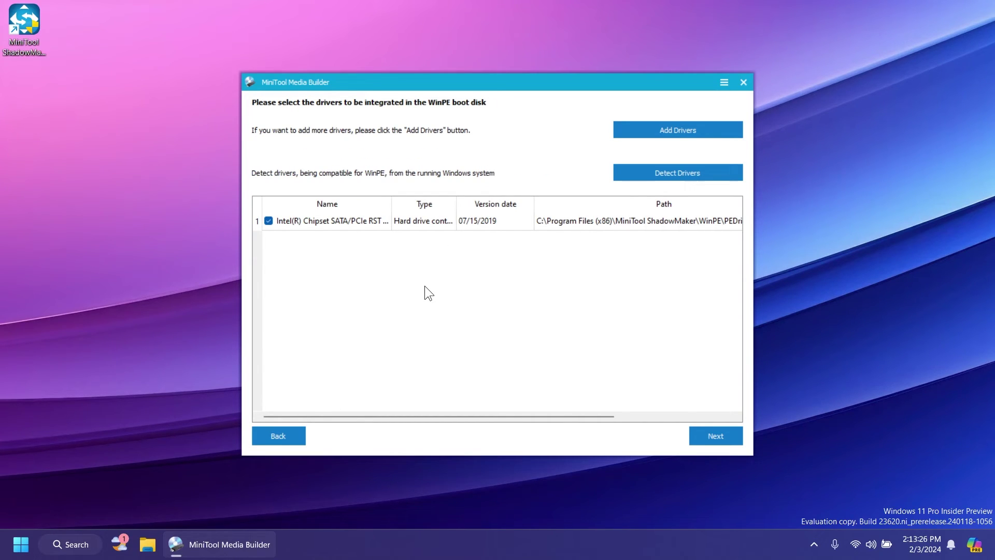
pyautogui.click(743, 81)
pyautogui.click(445, 186)
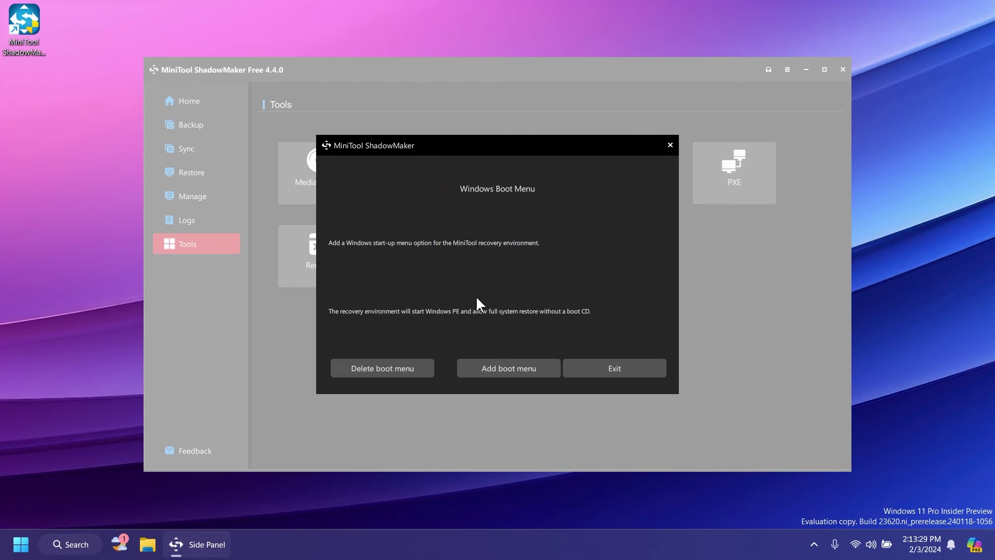
pyautogui.click(511, 368)
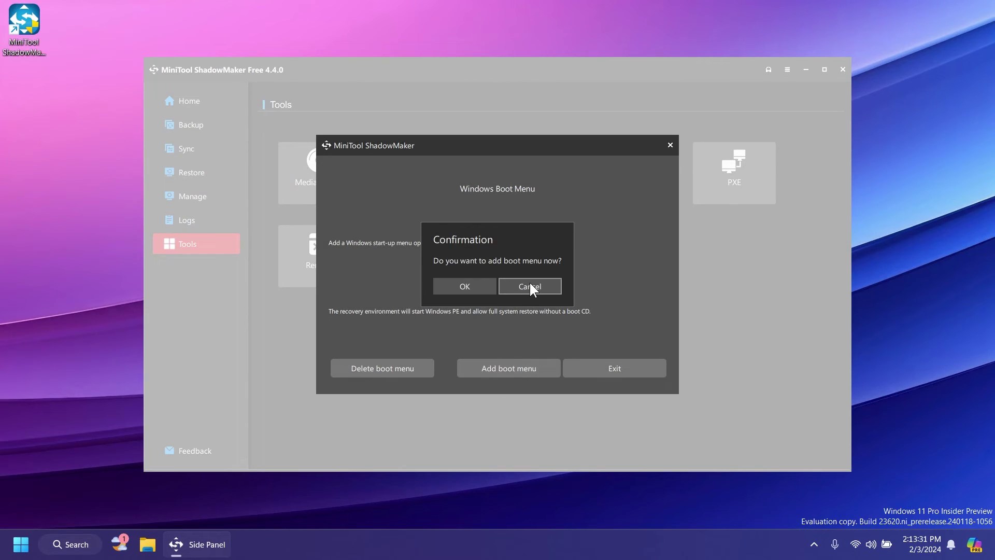
pyautogui.click(529, 286)
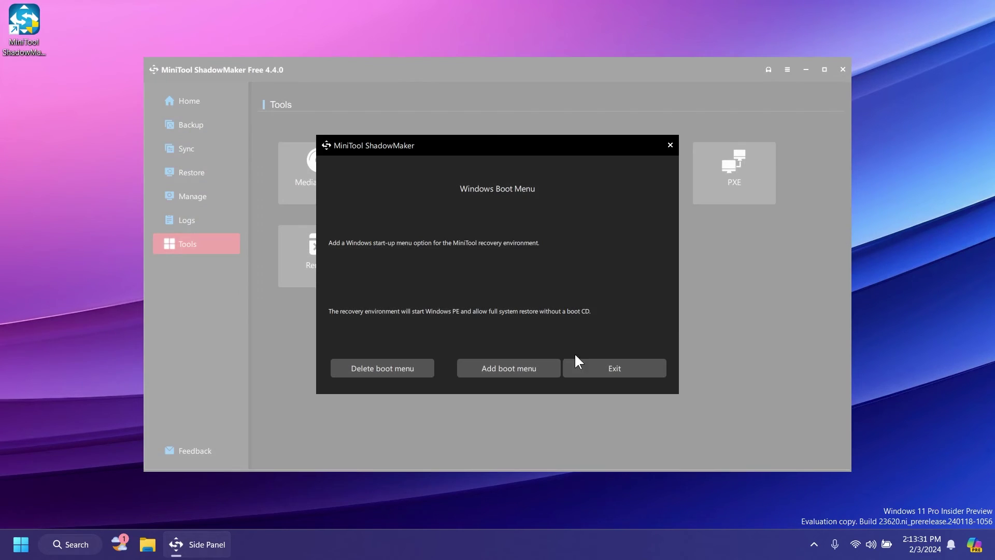
pyautogui.click(581, 367)
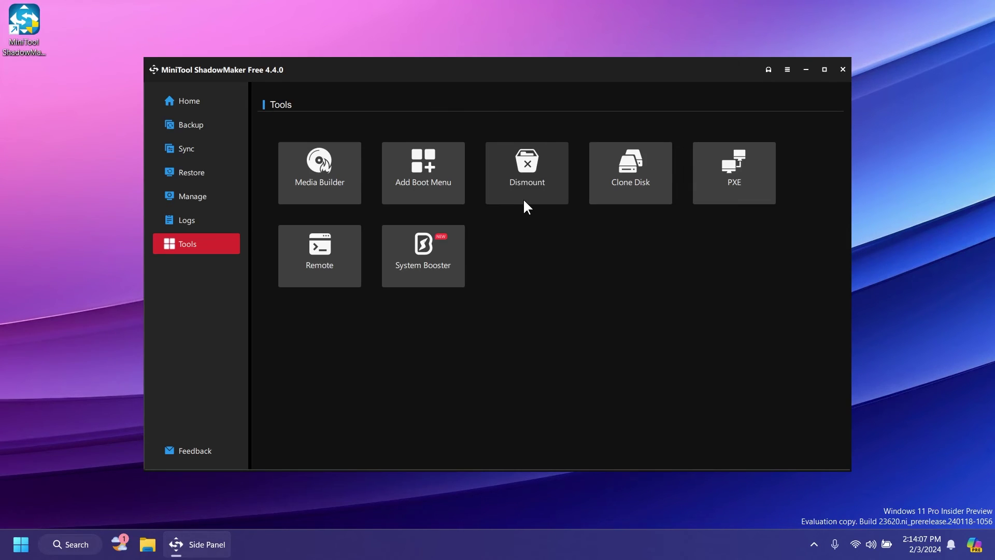
pyautogui.click(624, 187)
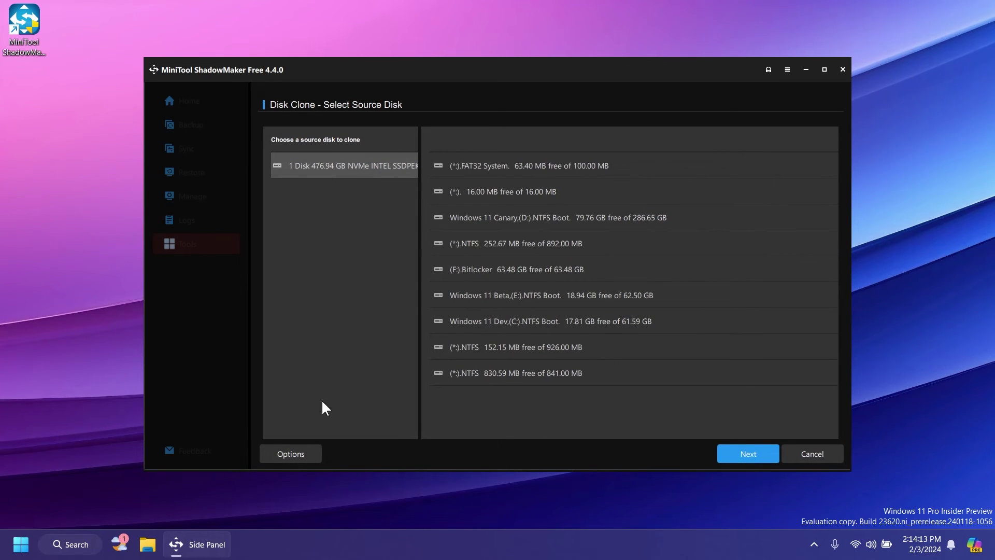
pyautogui.click(293, 454)
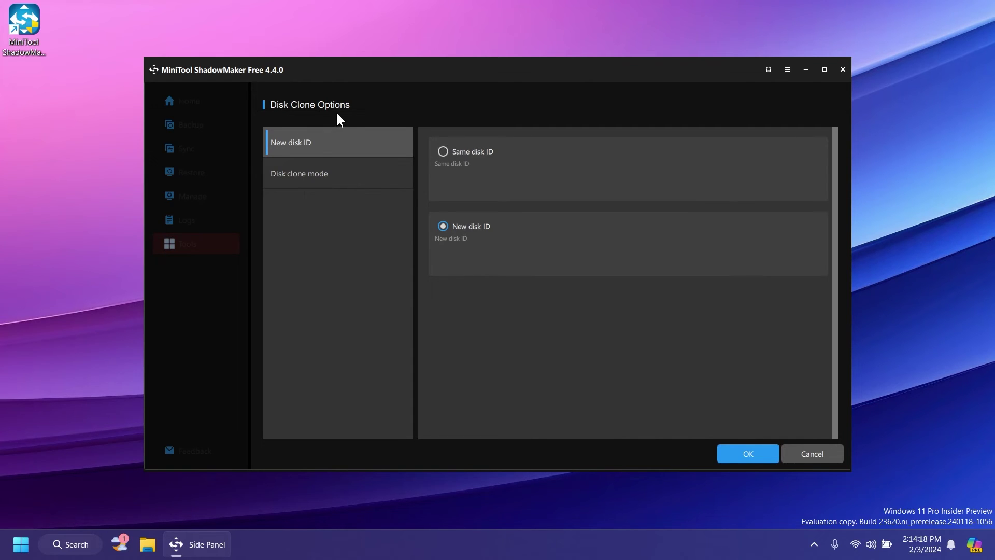
pyautogui.click(326, 171)
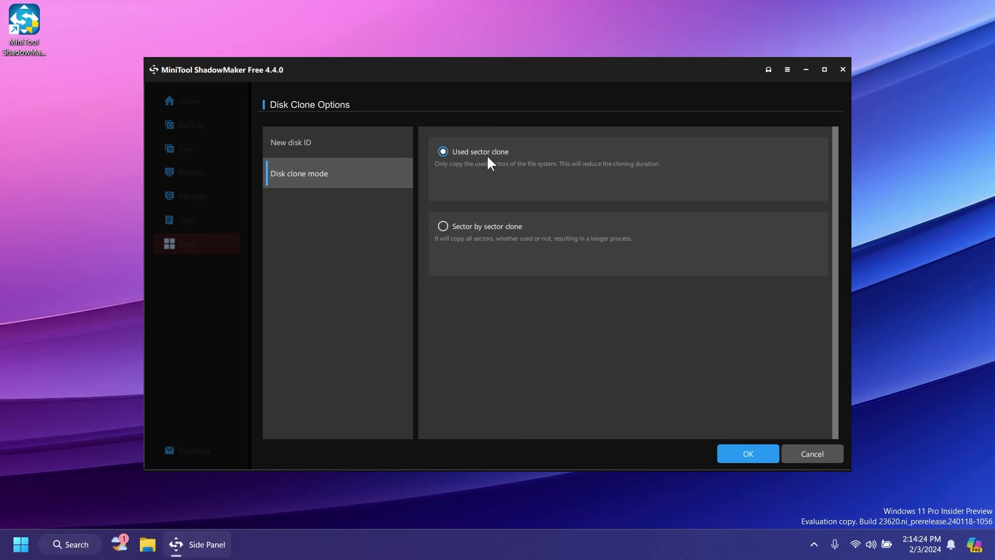
pyautogui.click(469, 228)
pyautogui.click(472, 152)
pyautogui.click(808, 454)
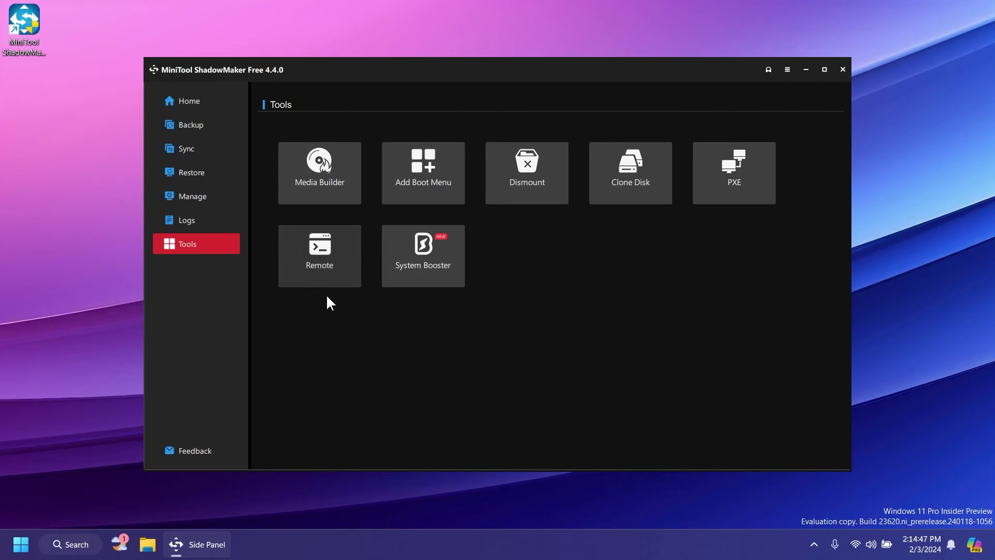
pyautogui.click(326, 294)
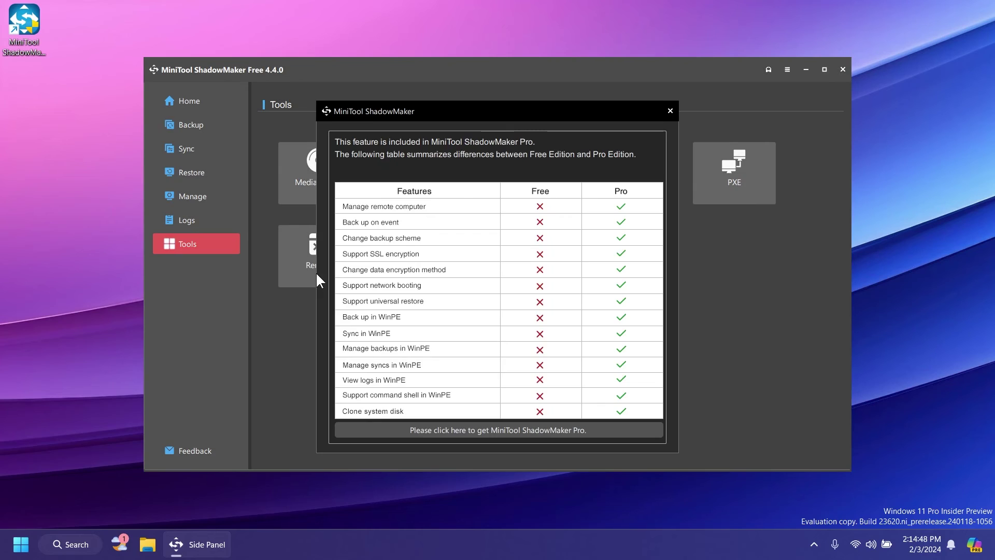
pyautogui.click(668, 108)
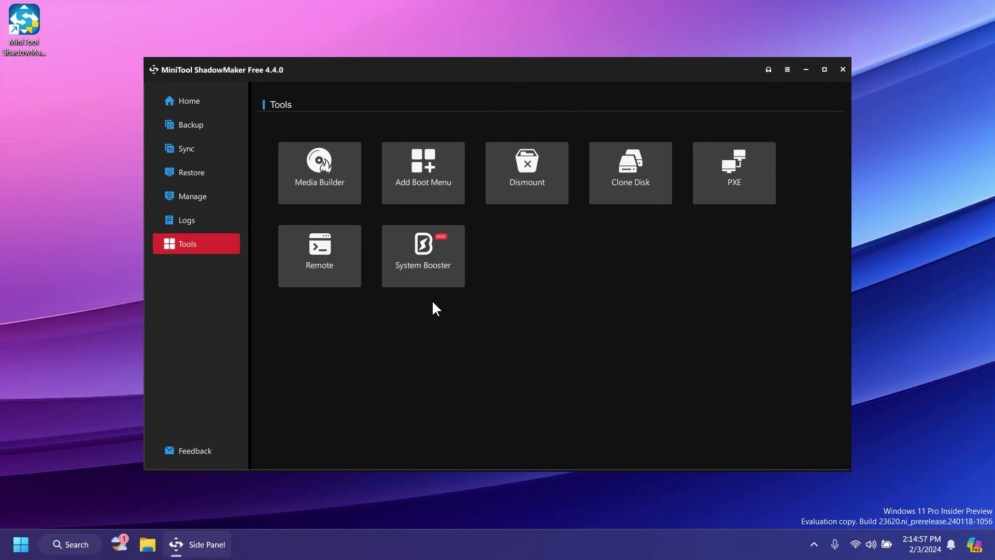
# - Revisit the Home dashboard, then the Tools page listing Media Builder, Clone Disk and PXE
pyautogui.click(190, 99)
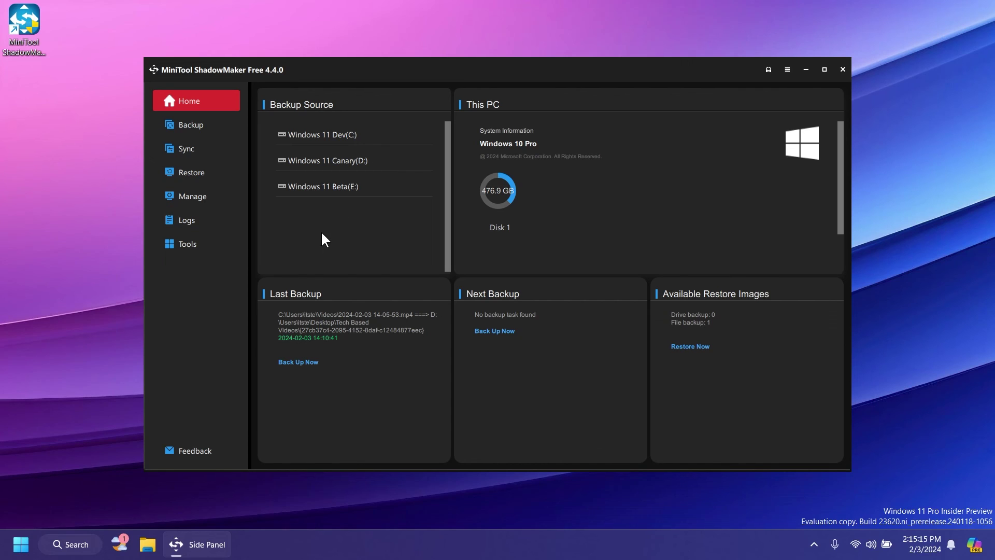
pyautogui.click(237, 244)
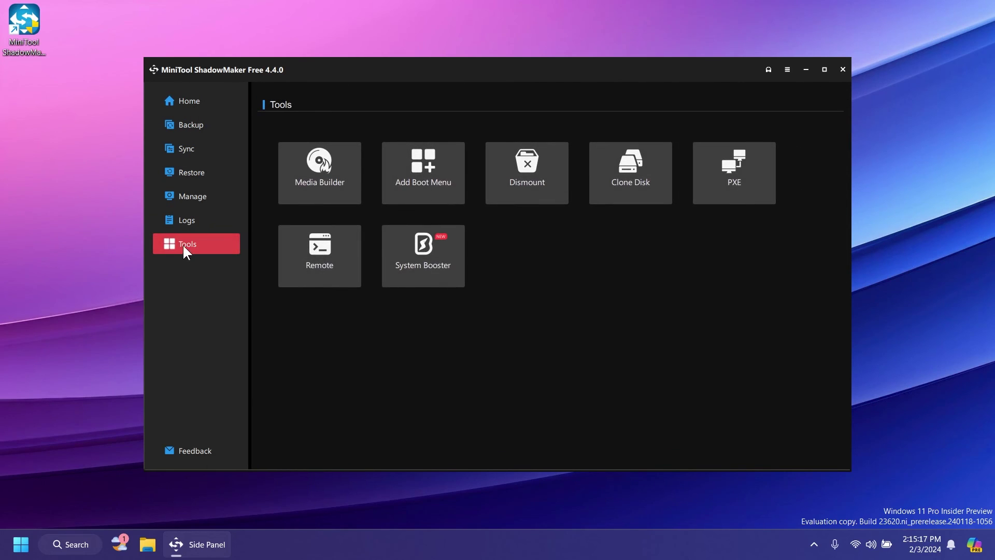